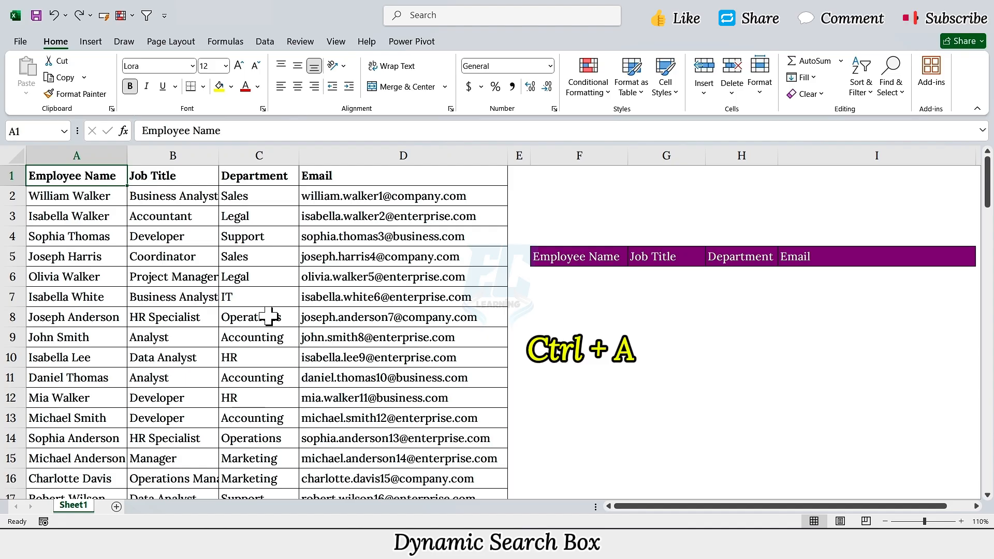
# Convert the employee data range A1:D101 into a table with headers
pyautogui.hotkey('ctrl', 'a')
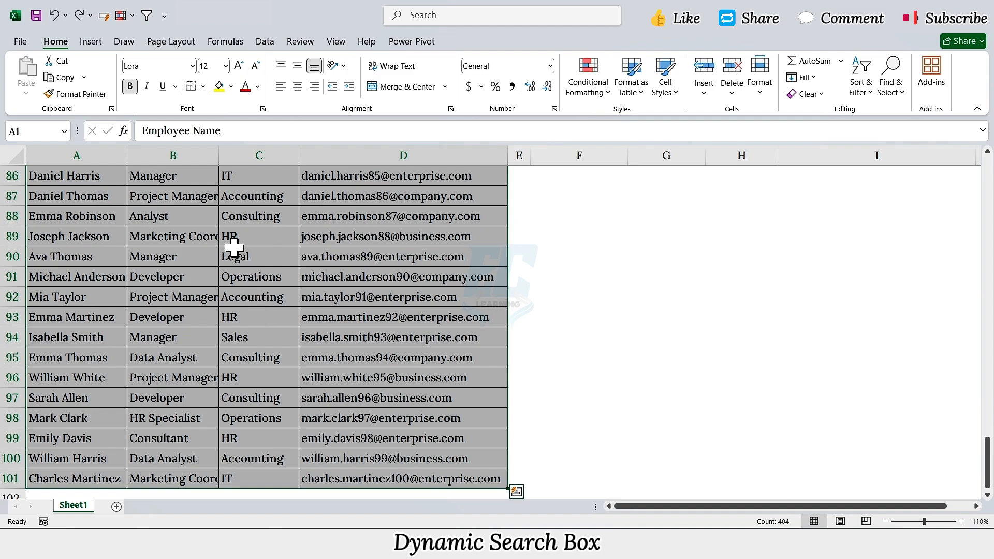
pyautogui.click(91, 43)
pyautogui.click(122, 69)
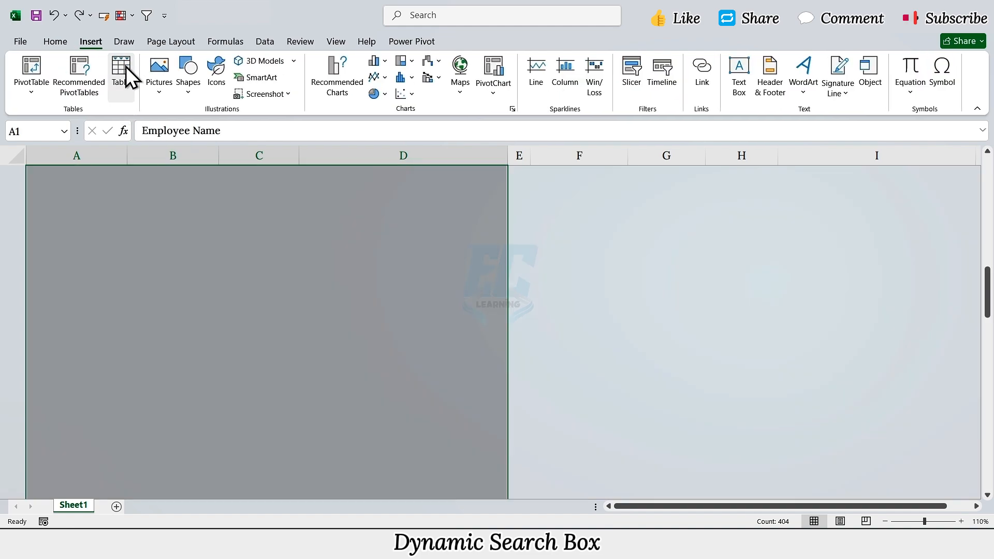
pyautogui.click(247, 363)
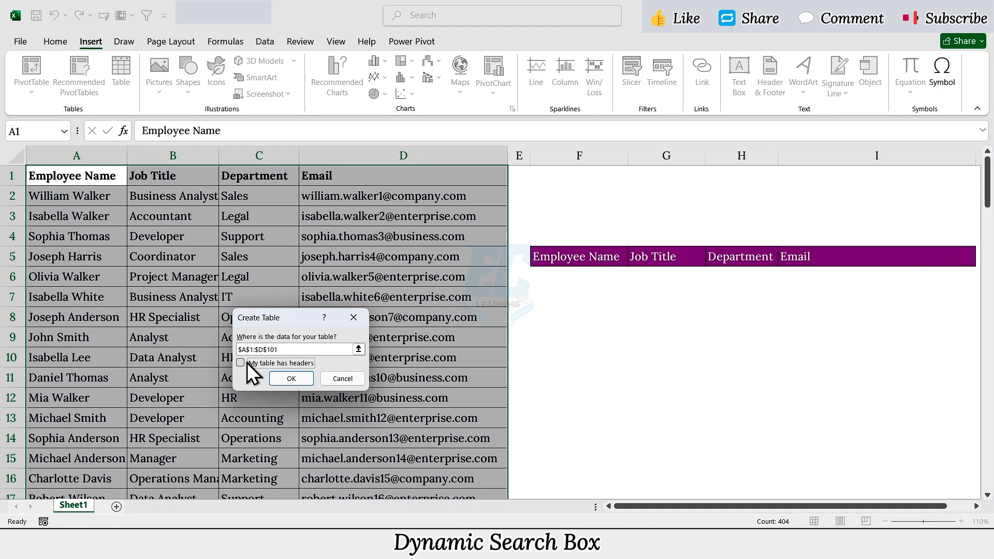
pyautogui.click(247, 363)
pyautogui.click(282, 377)
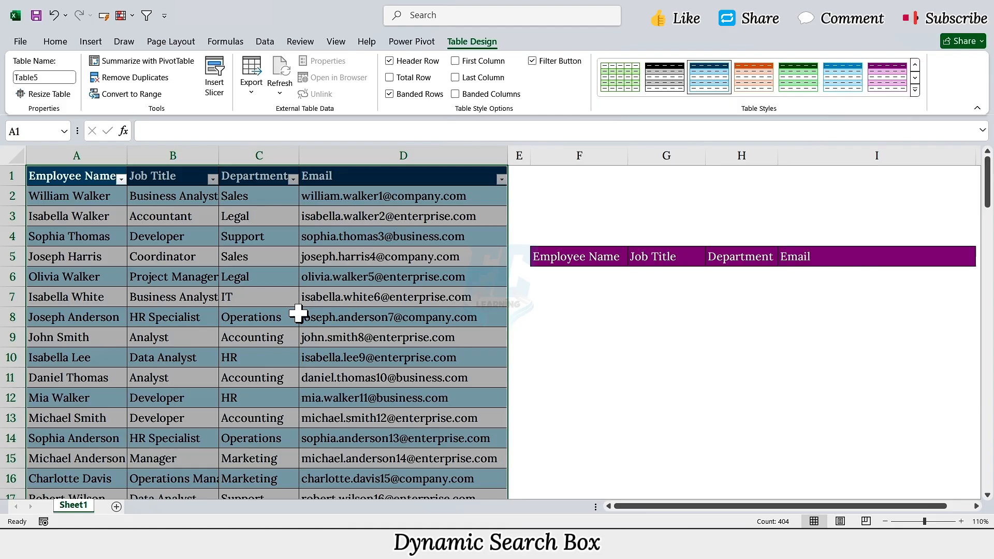
# Customize the ribbon to enable the Developer tab
pyautogui.rightClick(367, 108)
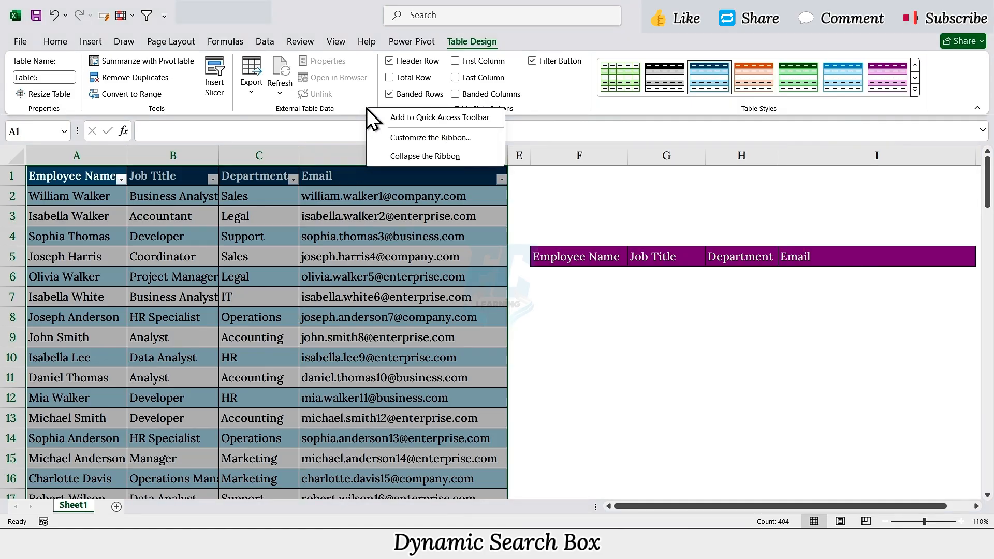
pyautogui.click(400, 137)
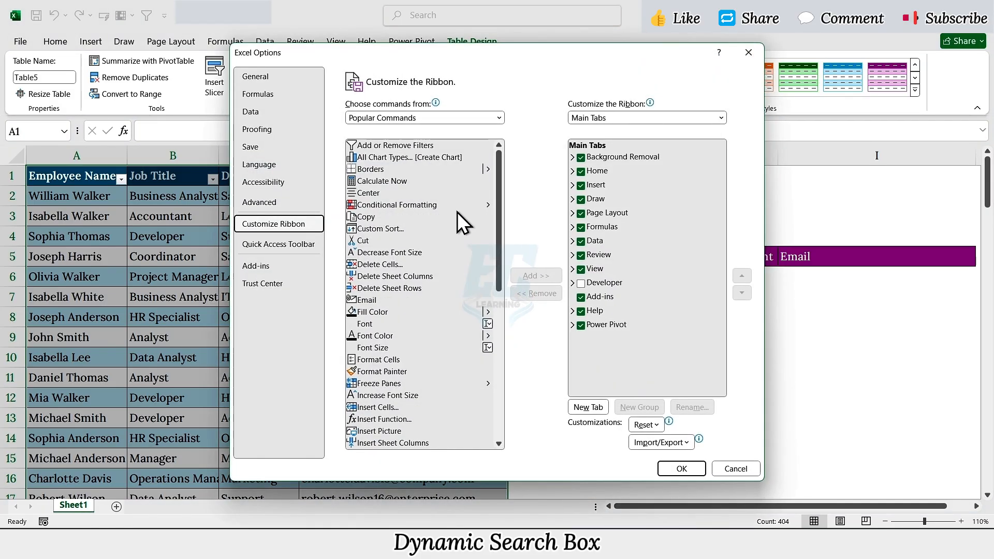
pyautogui.click(580, 283)
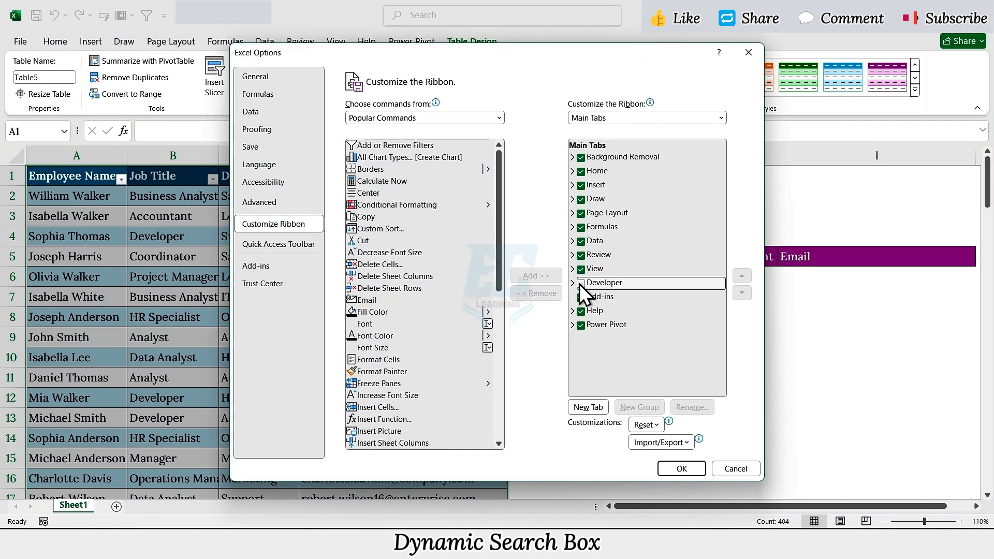
pyautogui.click(678, 474)
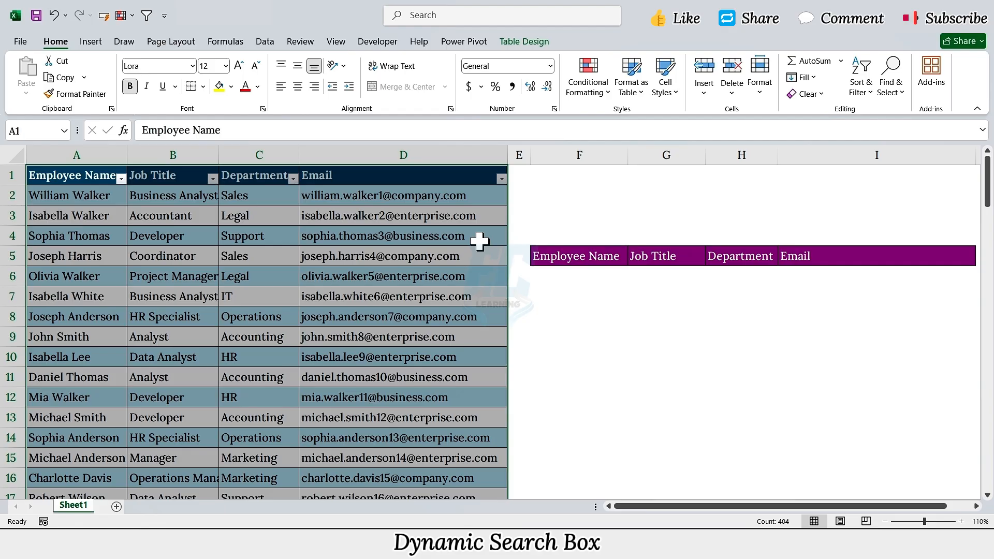
# Insert an ActiveX text box about 0.44" high and 2.85" wide above the purple header row, spanning columns F to I
pyautogui.click(381, 42)
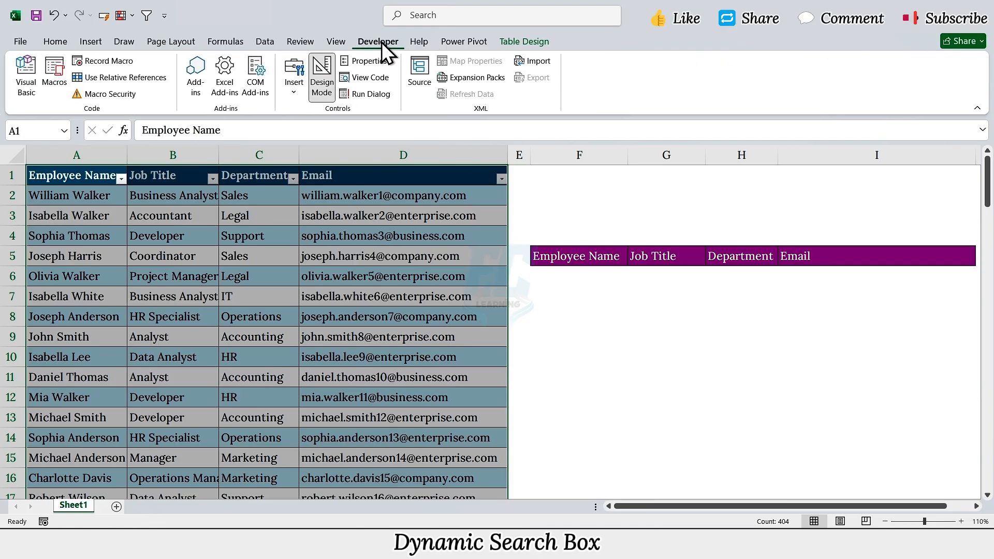
pyautogui.click(296, 86)
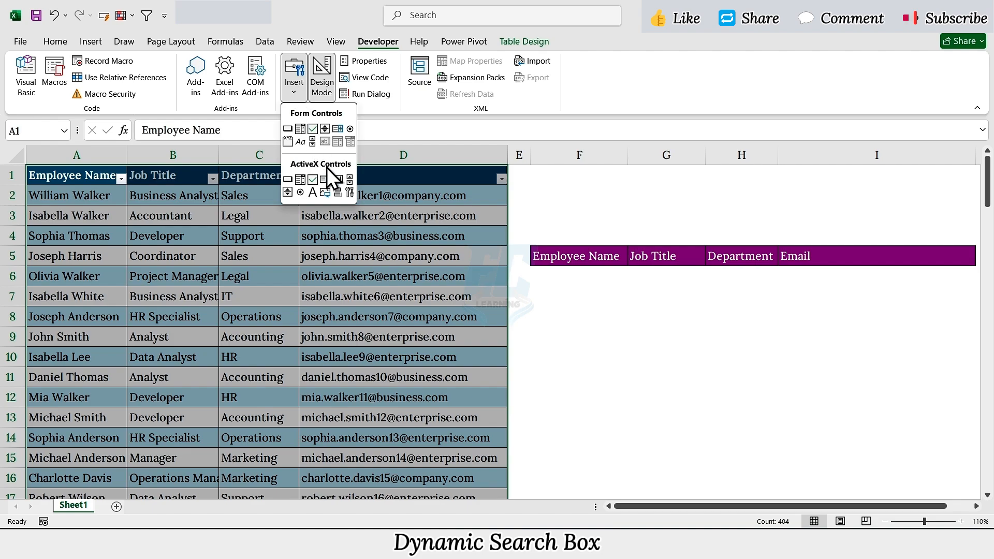
pyautogui.click(336, 180)
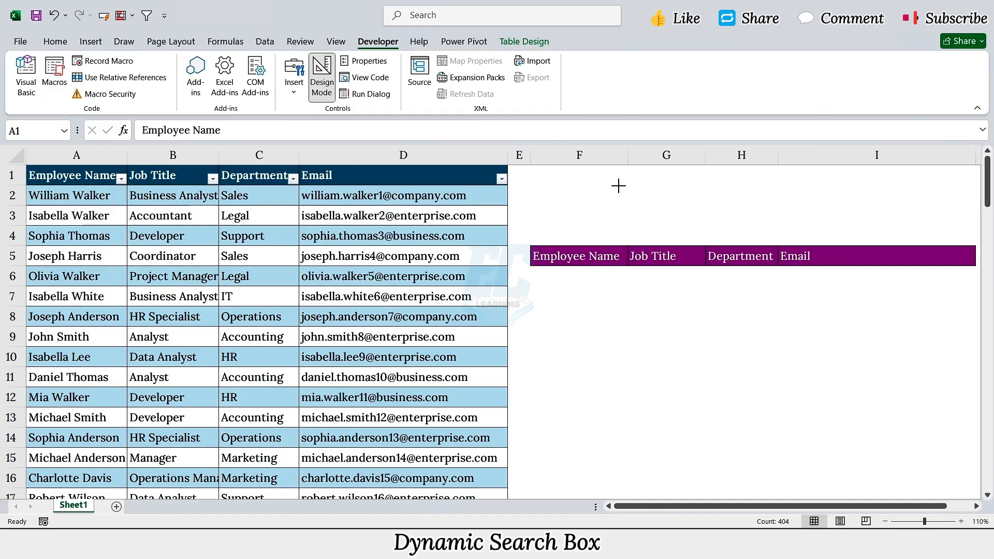
pyautogui.moveTo(619, 186)
pyautogui.mouseDown()
pyautogui.moveTo(643, 208)
pyautogui.moveTo(813, 216)
pyautogui.mouseUp()
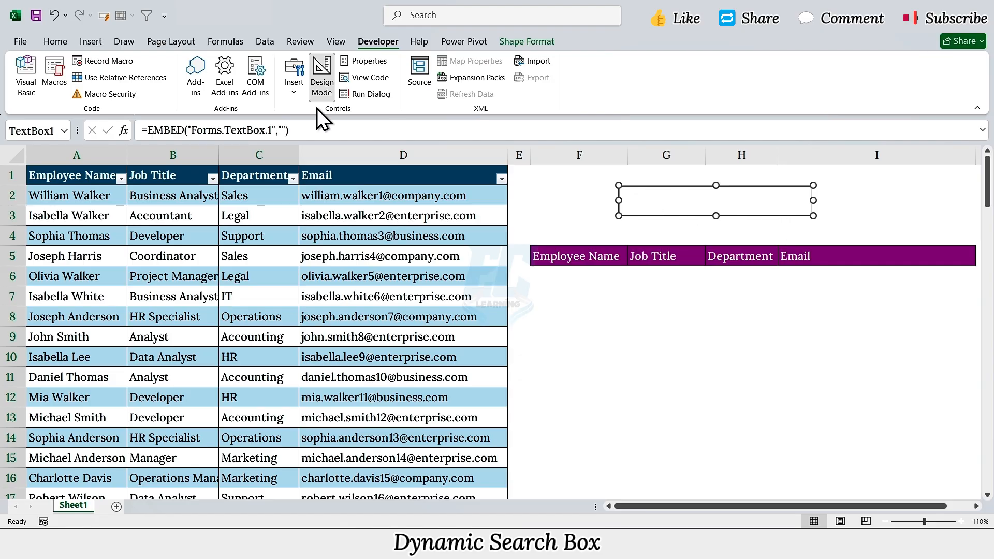
# Insert the magnifying glass icon from the stock icon library
pyautogui.click(91, 43)
pyautogui.click(222, 84)
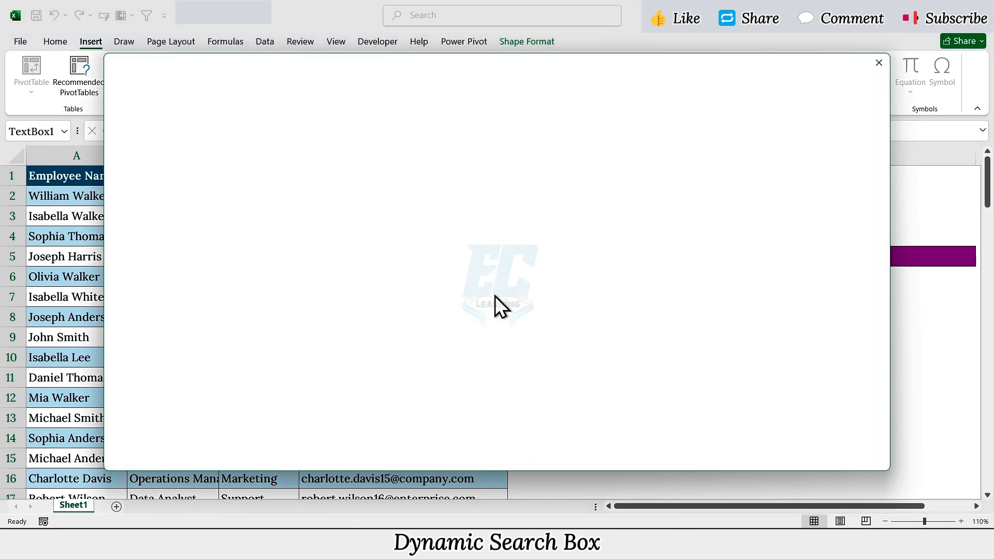
pyautogui.scroll(-10, 495, 297)
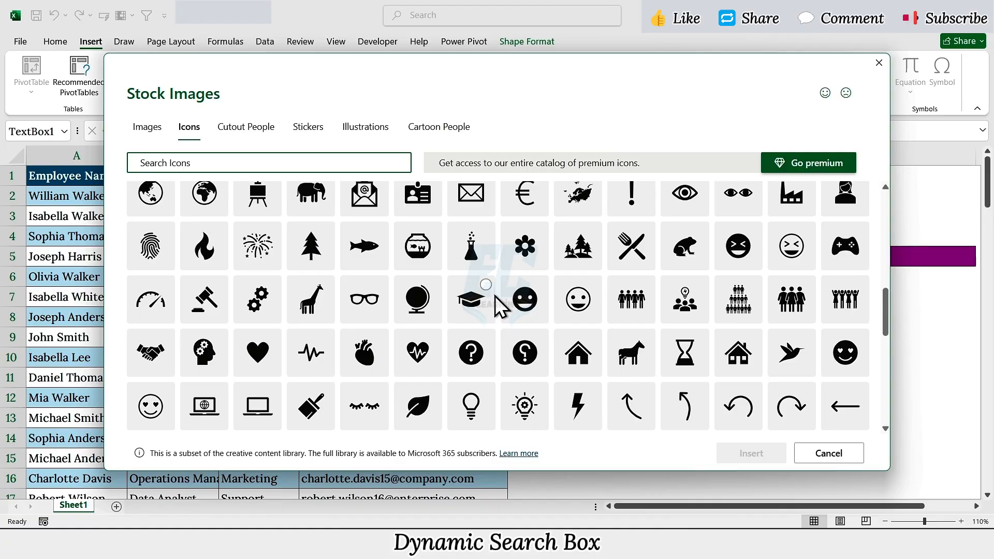
pyautogui.scroll(-3, 498, 303)
pyautogui.click(524, 296)
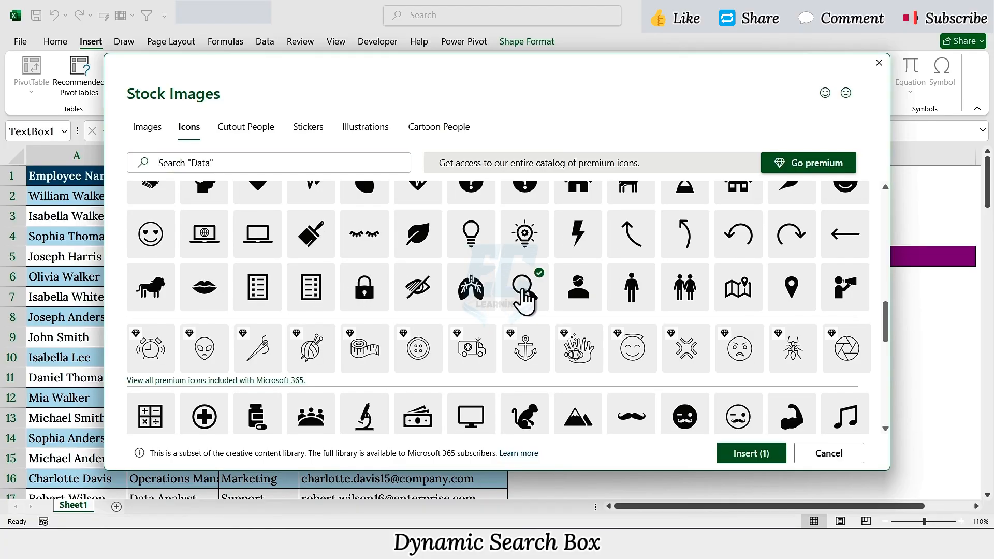
pyautogui.click(760, 455)
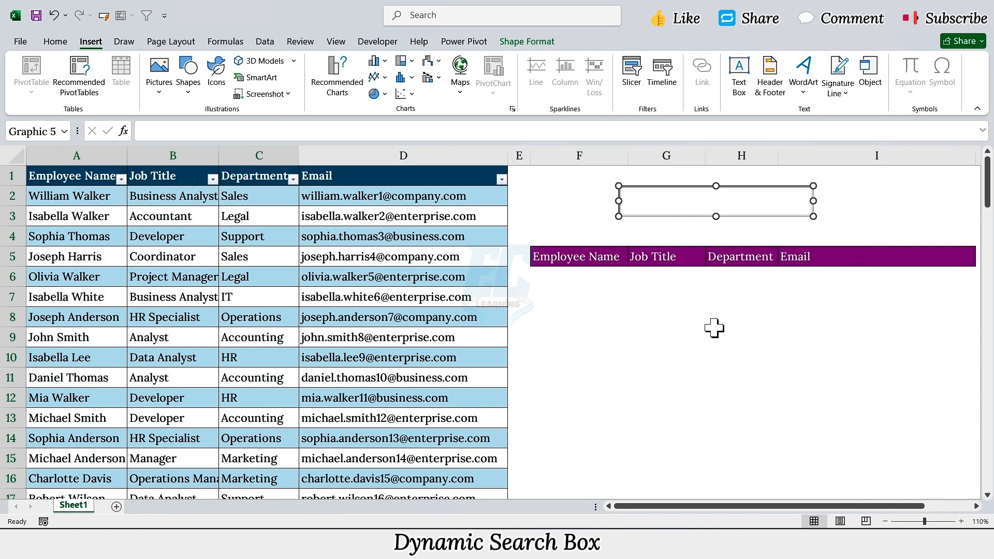
# Move the magnifying glass icon directly left of the text box and shrink it to roughly the box's height
pyautogui.moveTo(76, 191); pyautogui.dragTo(608, 200)
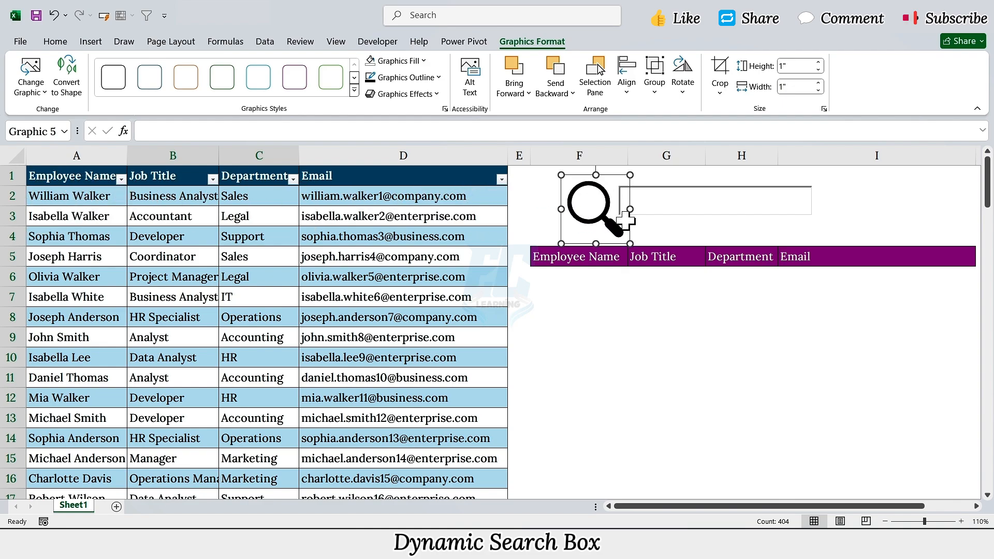
pyautogui.moveTo(629, 243); pyautogui.dragTo(611, 225)
pyautogui.moveTo(561, 175); pyautogui.dragTo(609, 209)
# Draw a rectangle about 0.8" high and 3.83" wide around the magnifying glass icon and the text box
pyautogui.click(91, 42)
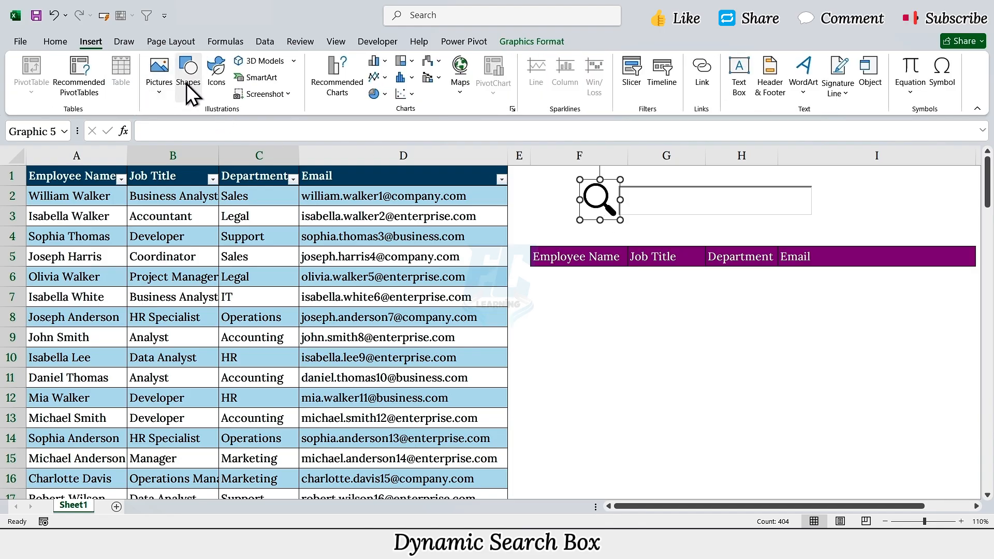
pyautogui.click(187, 83)
pyautogui.click(222, 139)
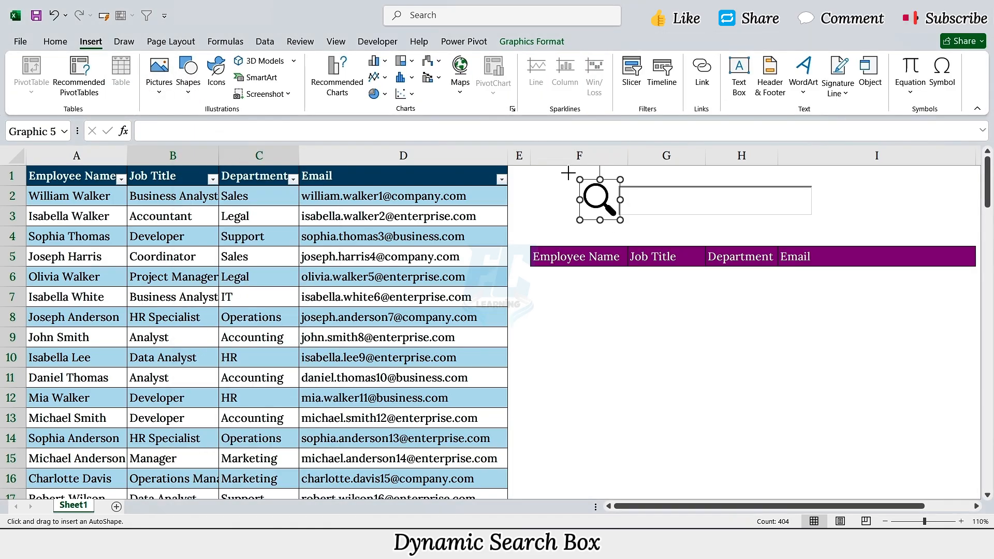
pyautogui.moveTo(568, 173); pyautogui.dragTo(825, 228)
# Remove the rectangle's fill and set its outline to black
pyautogui.click(341, 62)
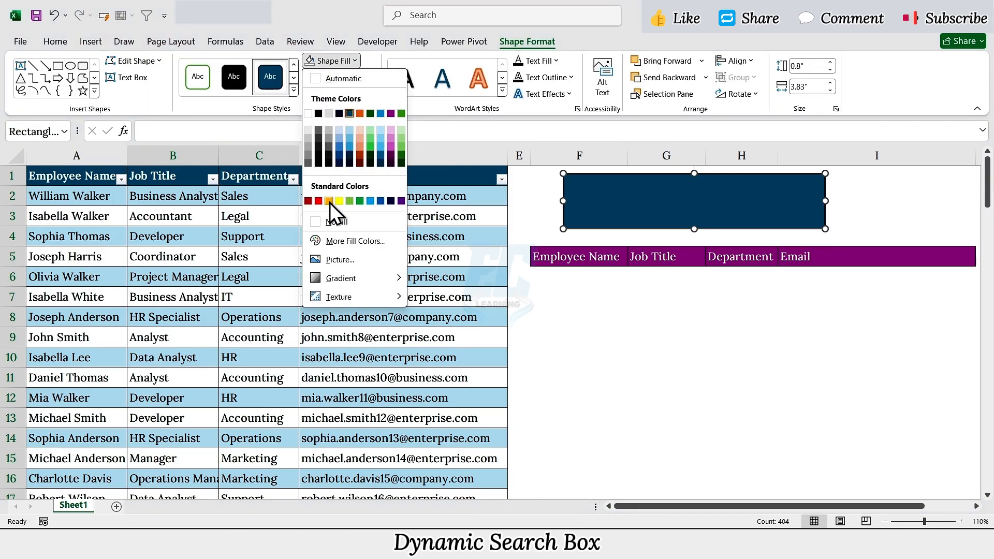
pyautogui.click(341, 220)
pyautogui.click(368, 81)
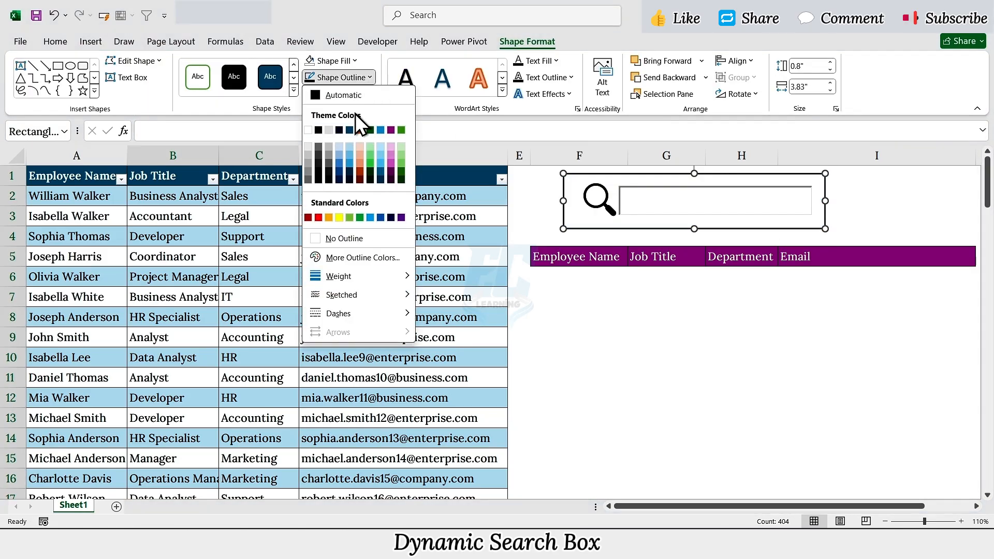
pyautogui.click(319, 129)
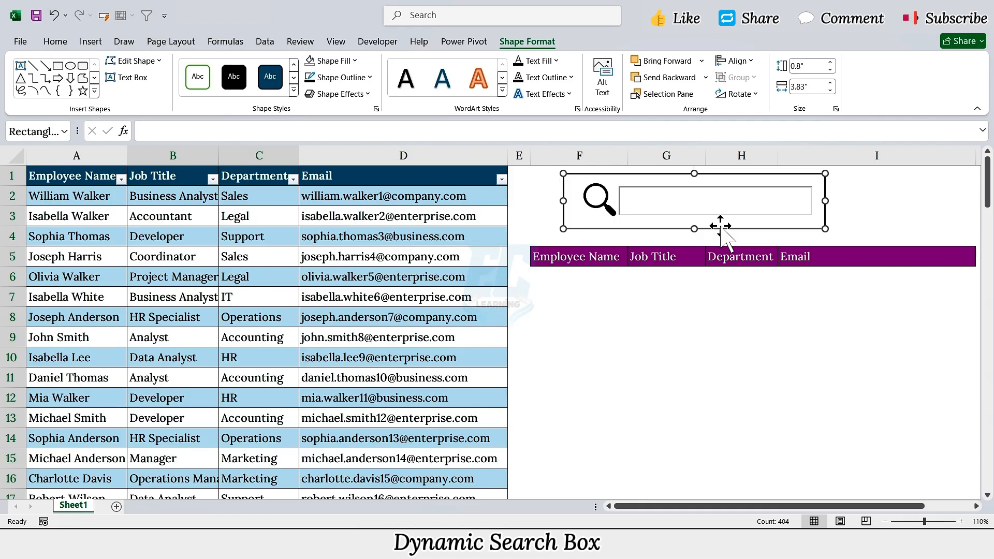
# Set the text box's LinkedCell property to G2 and turn off Design Mode
pyautogui.click(701, 202)
pyautogui.rightClick(701, 204)
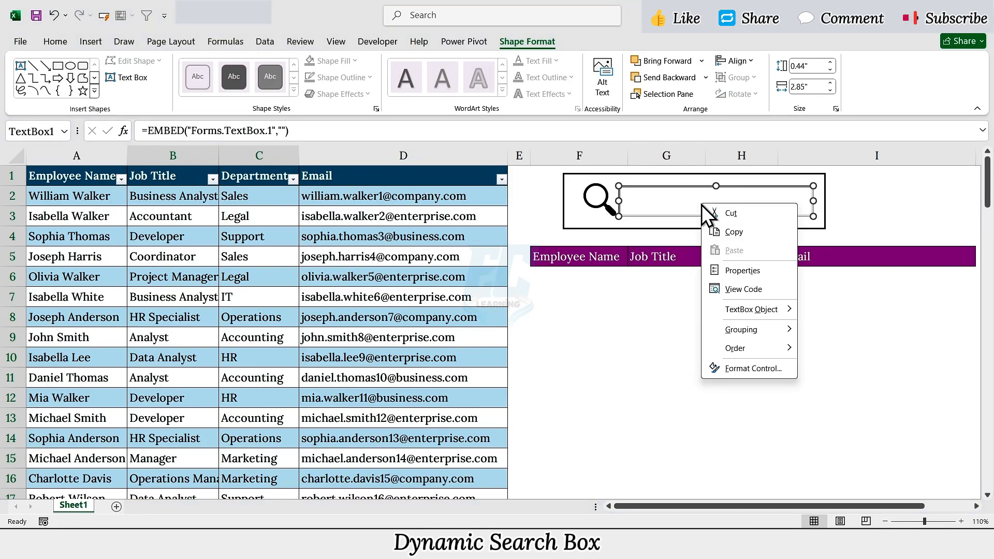
pyautogui.click(734, 270)
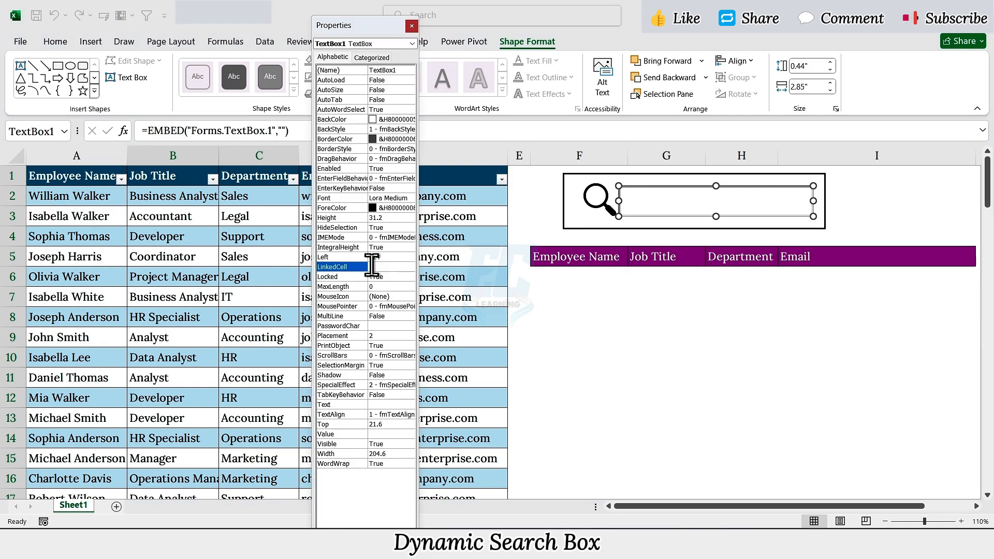
pyautogui.click(376, 267)
pyautogui.write('G2')
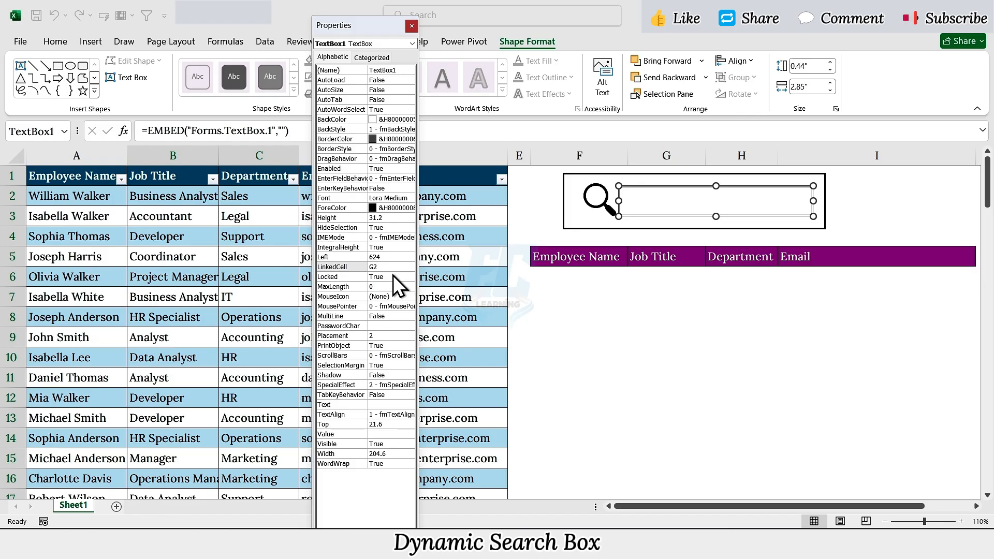
pyautogui.click(412, 25)
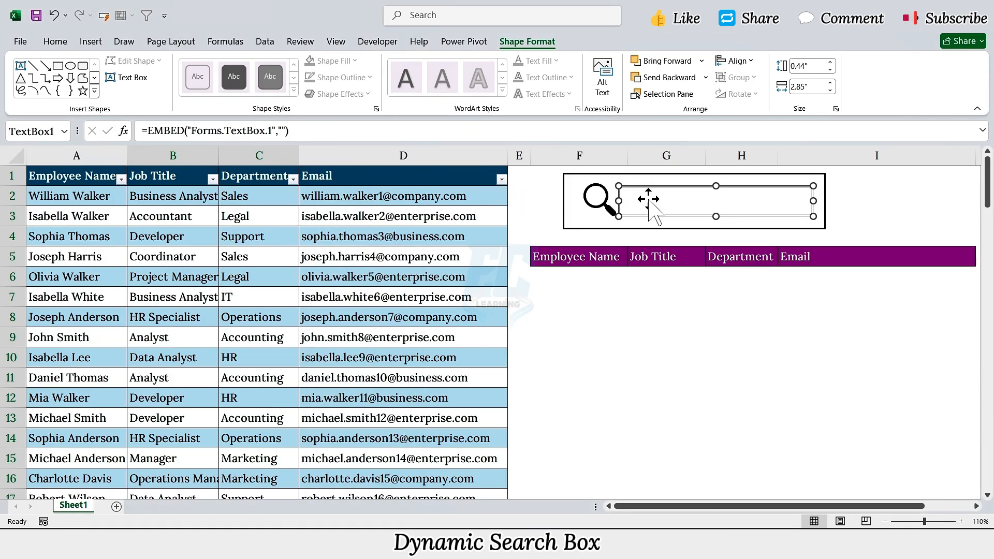
pyautogui.click(373, 43)
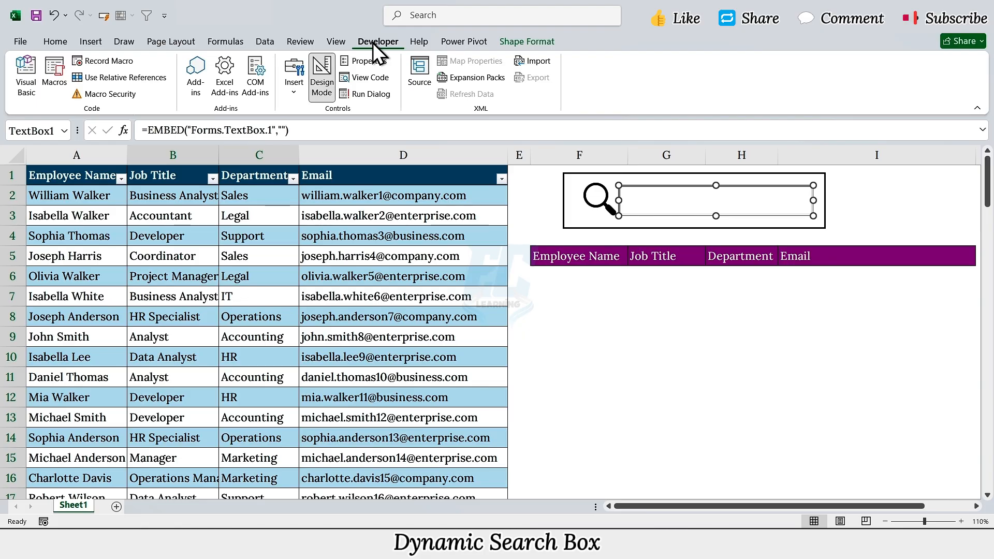
pyautogui.click(319, 72)
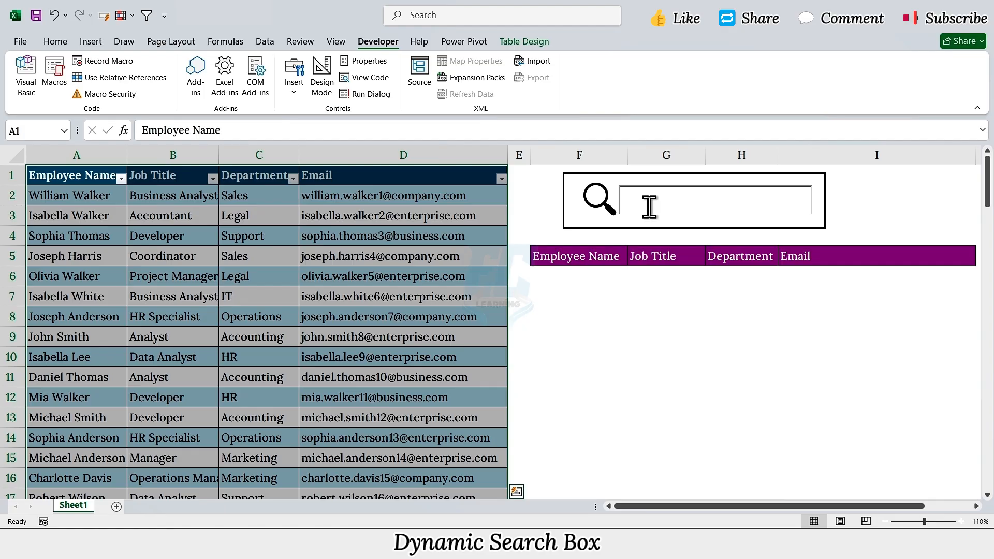
# Test the search box by entering an employee surname and a first name, clearing each entry
pyautogui.click(649, 206)
pyautogui.write('Davis')
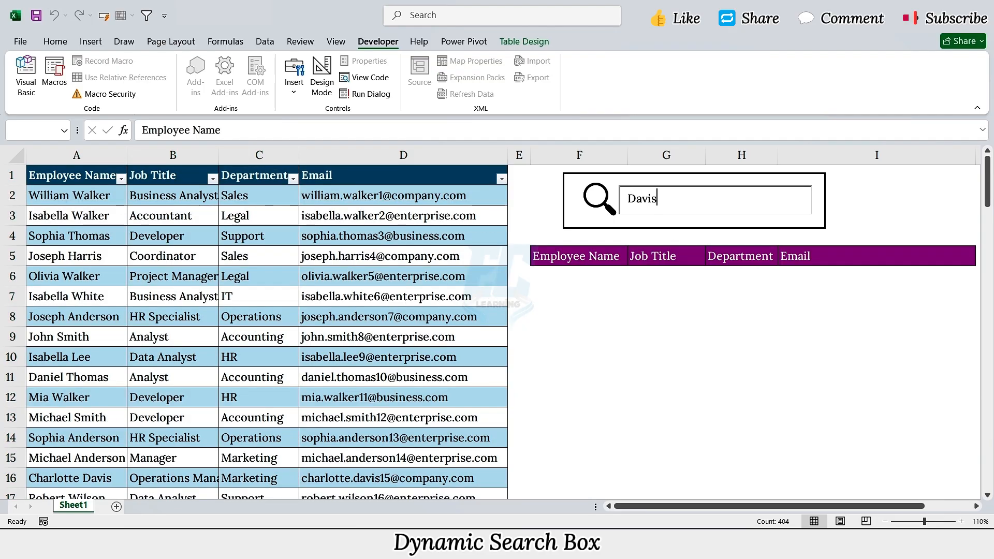
pyautogui.press('BackSpace')
pyautogui.press('BackSpace')
pyautogui.press('BackSpace')
pyautogui.press('BackSpace')
pyautogui.press('BackSpace')
pyautogui.write('Olivia')
pyautogui.press('BackSpace')
pyautogui.press('BackSpace')
pyautogui.press('BackSpace')
pyautogui.press('BackSpace')
pyautogui.press('BackSpace')
pyautogui.press('BackSpace')
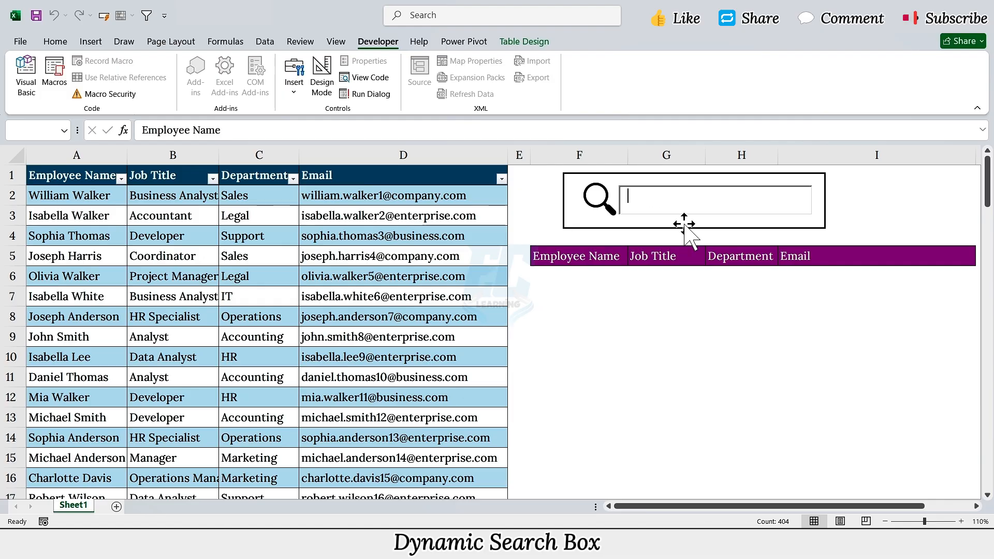
# Begin a FILTER formula in cell F6 using all data rows of the employee table, A2:D101, as the array
pyautogui.click(581, 278)
pyautogui.click(364, 132)
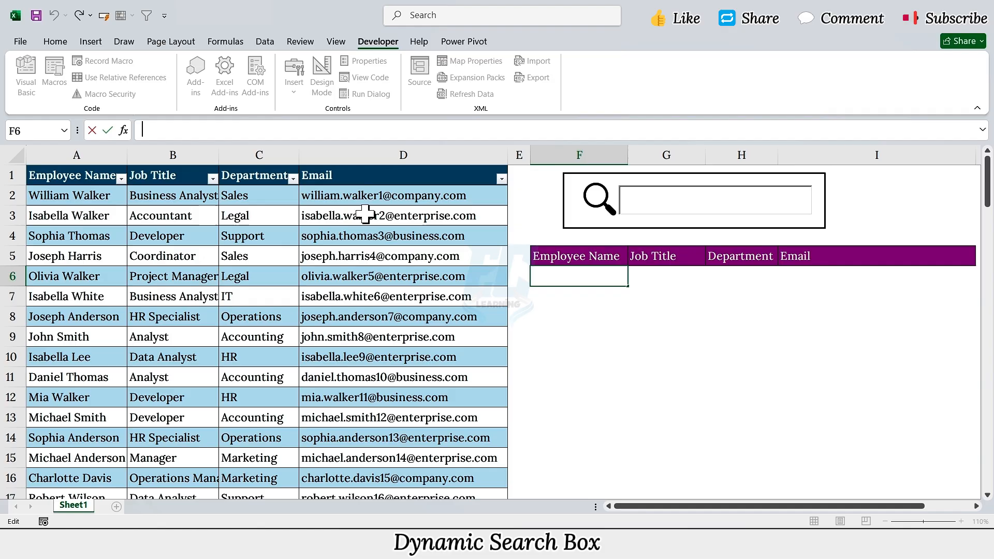
pyautogui.write('=FILTER(')
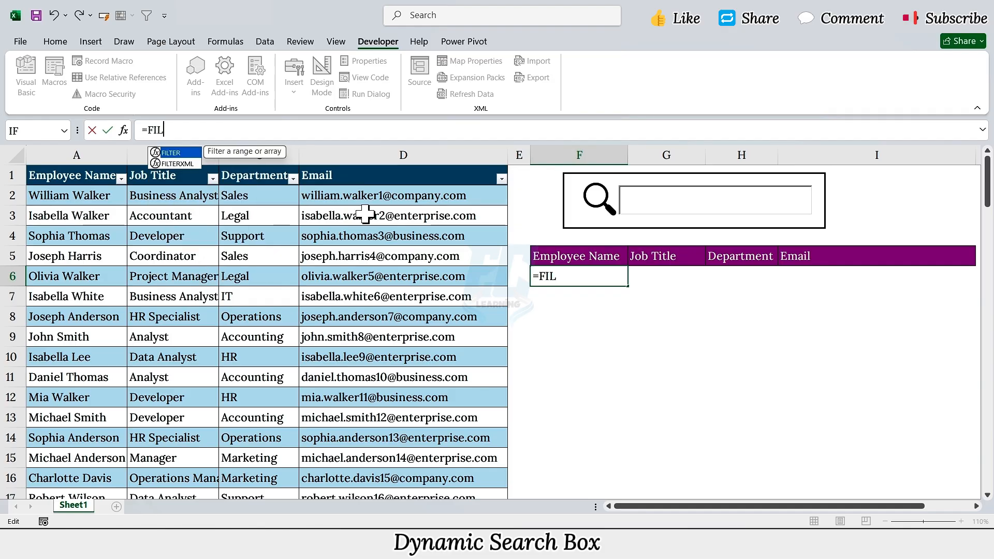
pyautogui.click(119, 195)
pyautogui.hotkey('shift', 'Right')
pyautogui.hotkey('shift', 'Right')
pyautogui.hotkey('shift', 'Right')
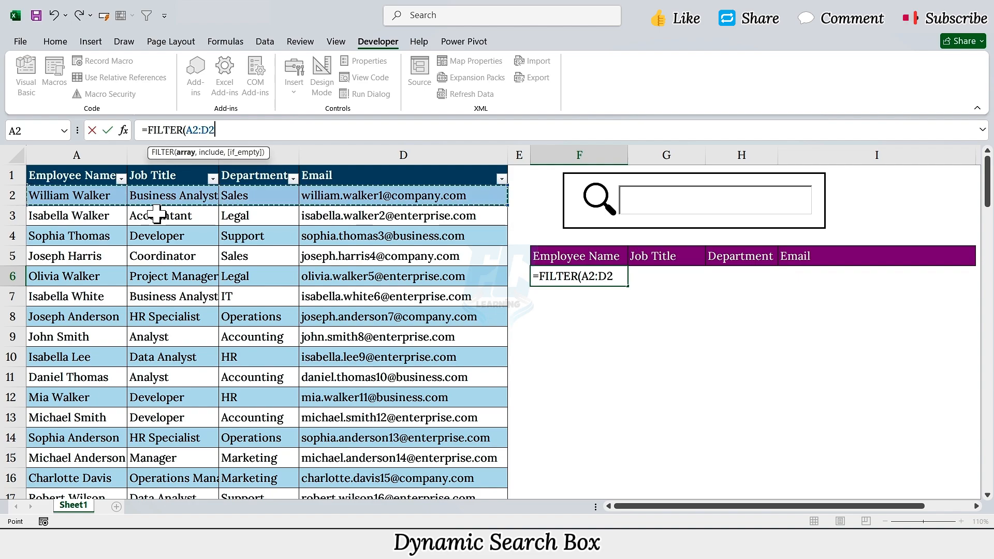
pyautogui.hotkey('ctrl', 'shift', 'Down')
pyautogui.write(',')
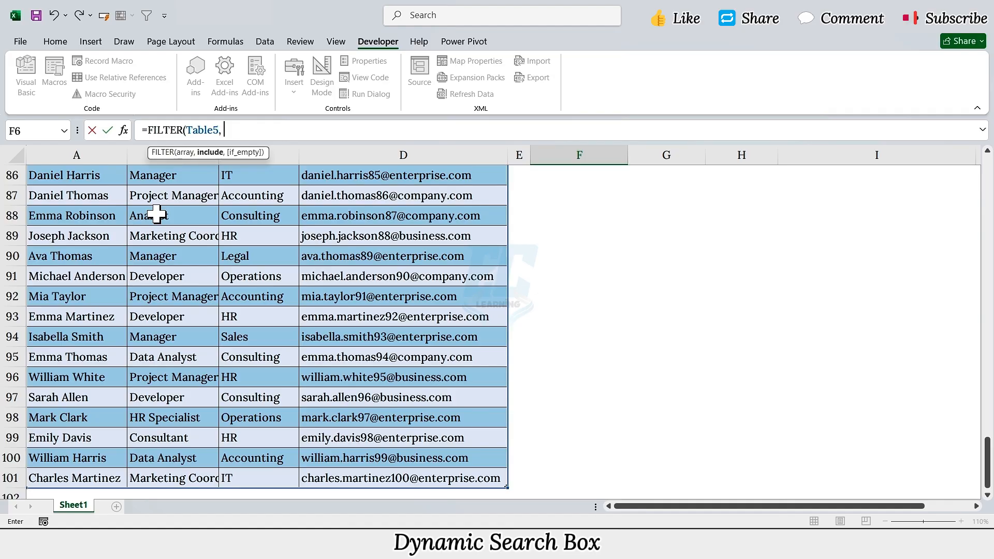
pyautogui.write(' ISNUM')
# Add the include argument ISNUMBER(SEARCH(G2, Table5[Employee Name])), referencing the table's whole Employee Name column
pyautogui.press('Tab')
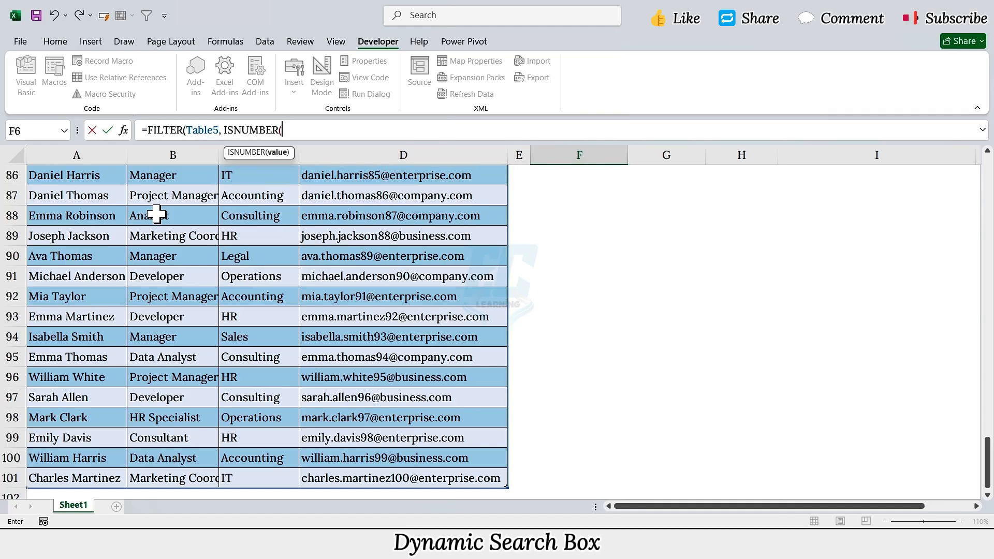
pyautogui.write('SEARCH(')
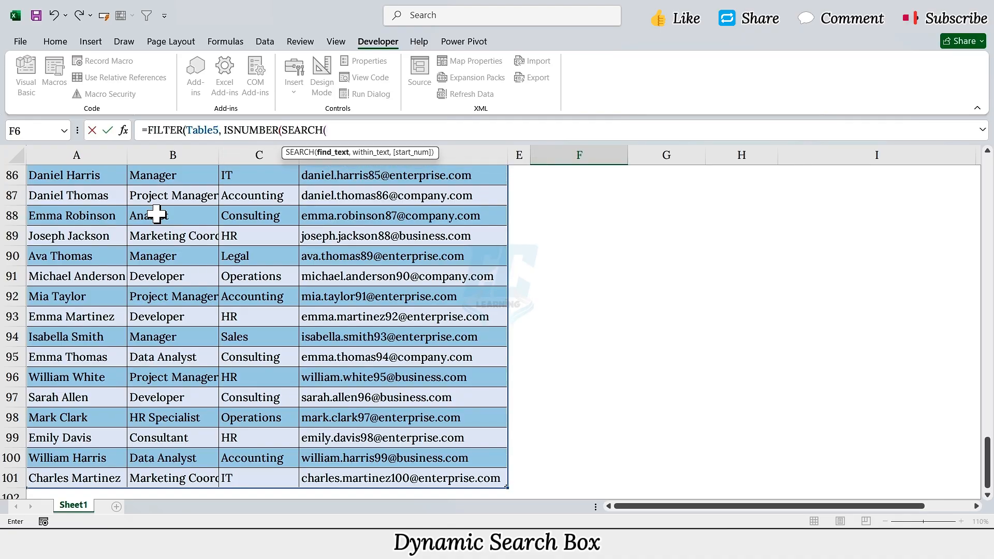
pyautogui.write('G2,')
pyautogui.scroll(15, 166, 212)
pyautogui.scroll(14, 168, 212)
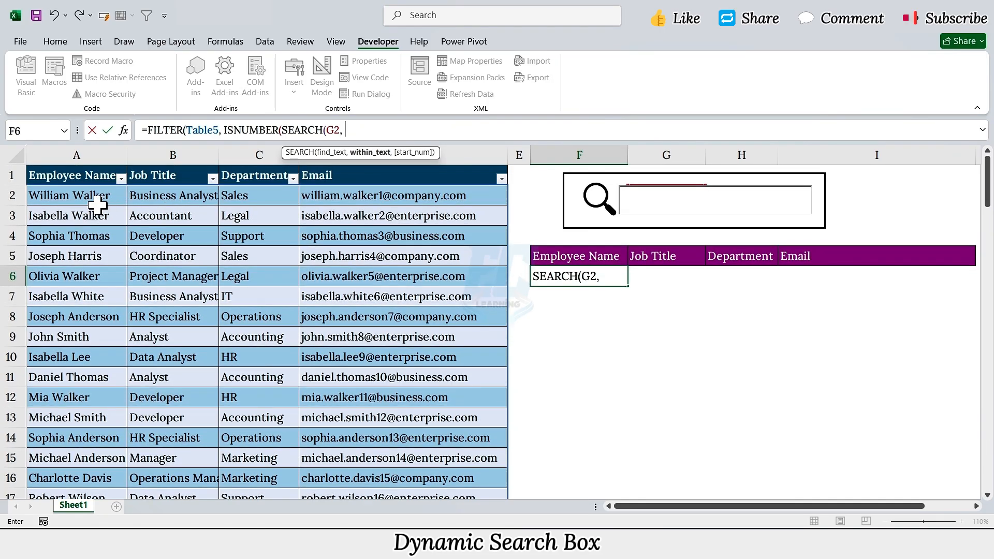
pyautogui.click(99, 200)
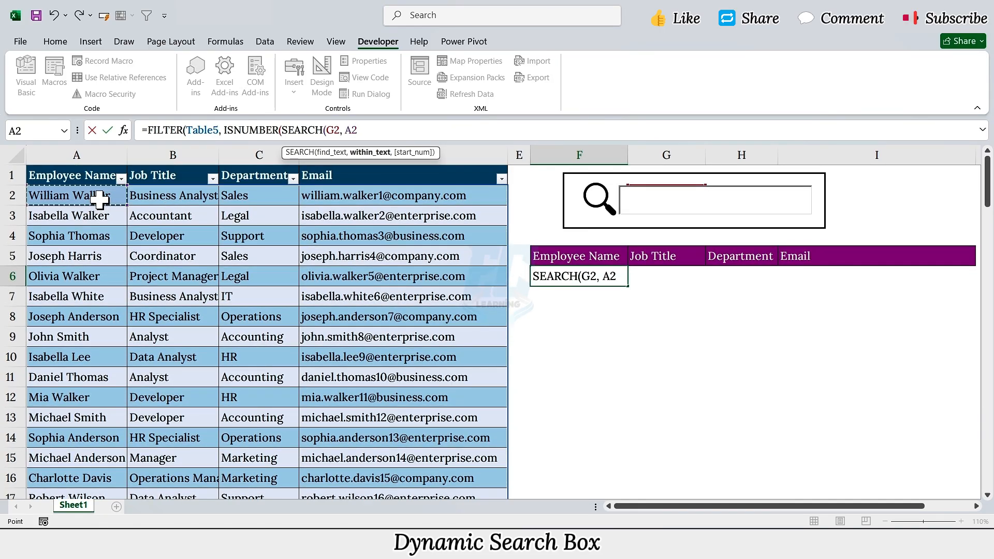
pyautogui.hotkey('ctrl', 'shift', 'Down')
pyautogui.write(')),')
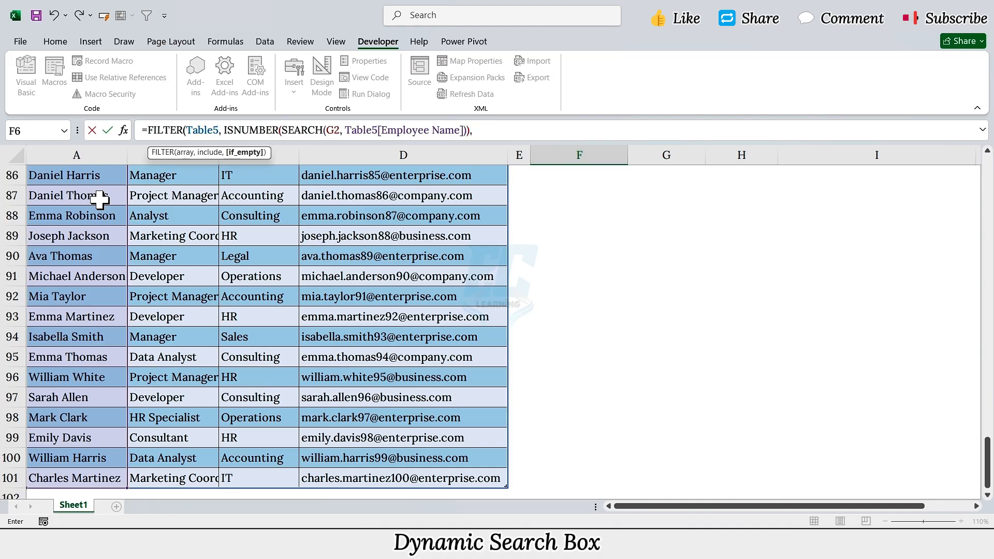
pyautogui.write(' "No Match Found")')
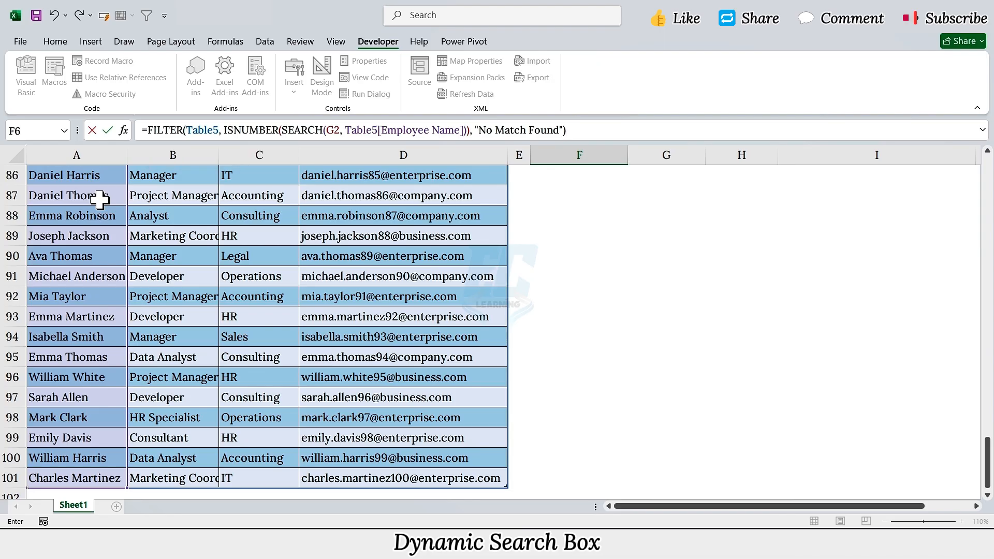
# Complete the FILTER formula with "No Match Found" as the if_empty value and enter it
pyautogui.press('Return')
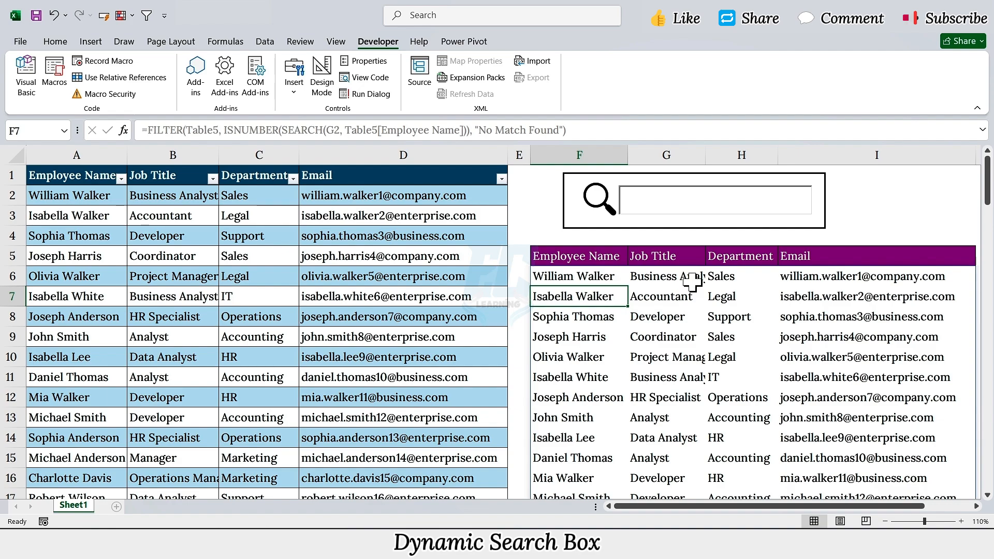
# Test the search box with an employee first name, and replace it with a misspelled surname
pyautogui.click(651, 195)
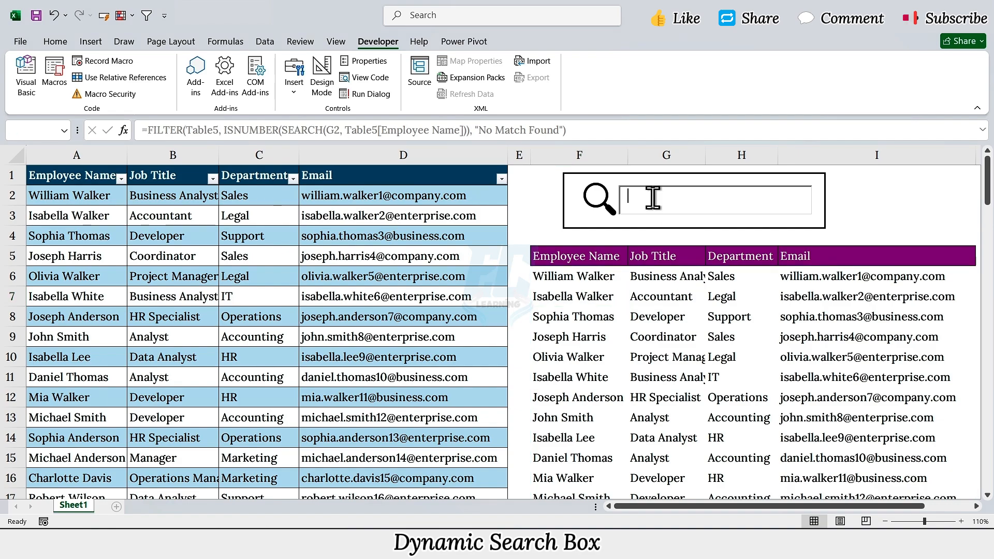
pyautogui.write('John')
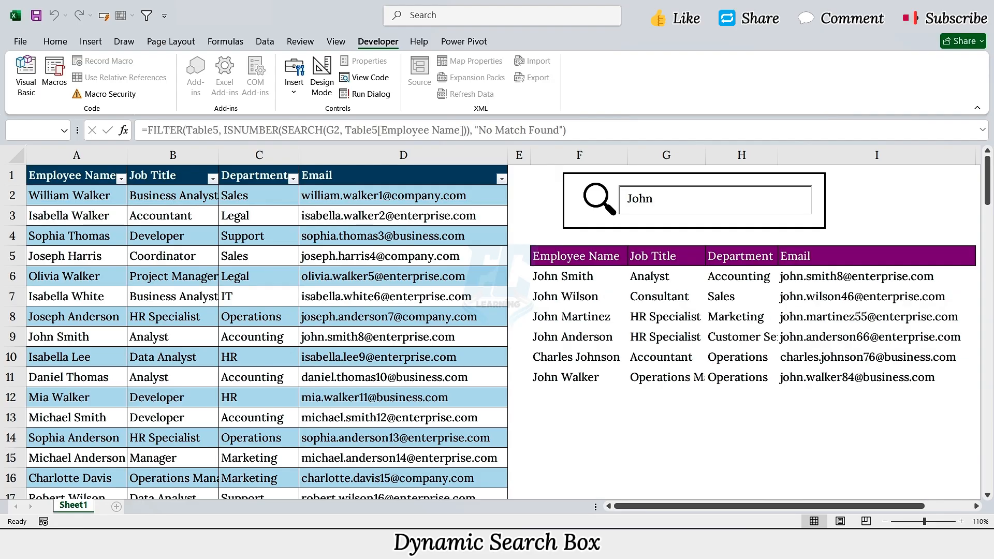
pyautogui.press('BackSpace')
pyautogui.press('BackSpace')
pyautogui.press('BackSpace')
pyautogui.press('BackSpace')
pyautogui.write('Haris')
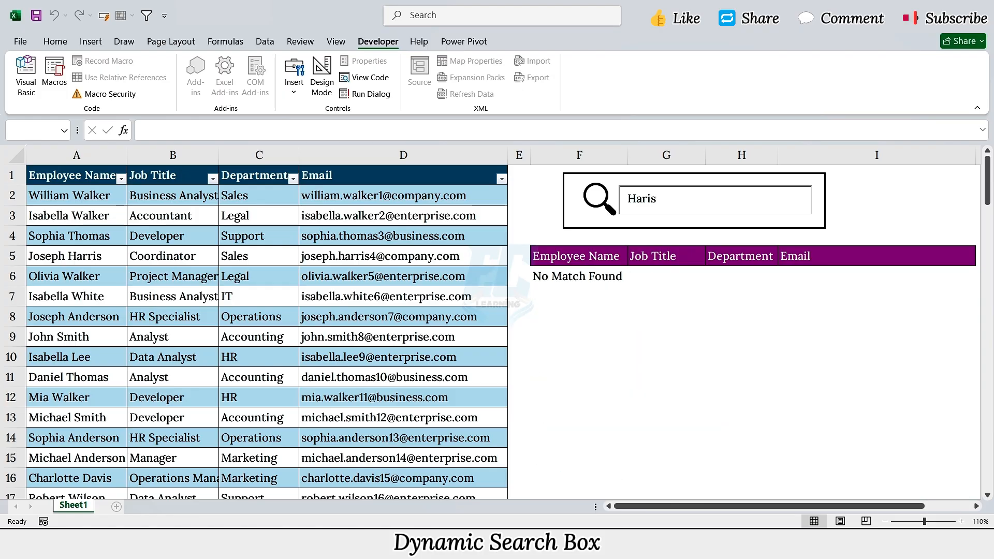
# Clear the search box and search for a different employee surname that exists in the table
pyautogui.press('BackSpace')
pyautogui.press('BackSpace')
pyautogui.press('BackSpace')
pyautogui.press('BackSpace')
pyautogui.press('BackSpace')
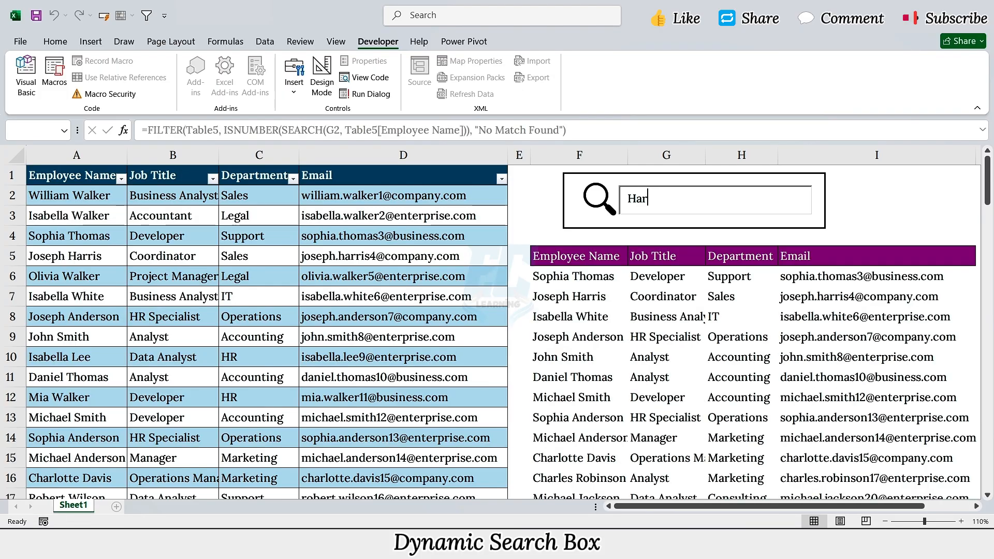
pyautogui.write('Davis')
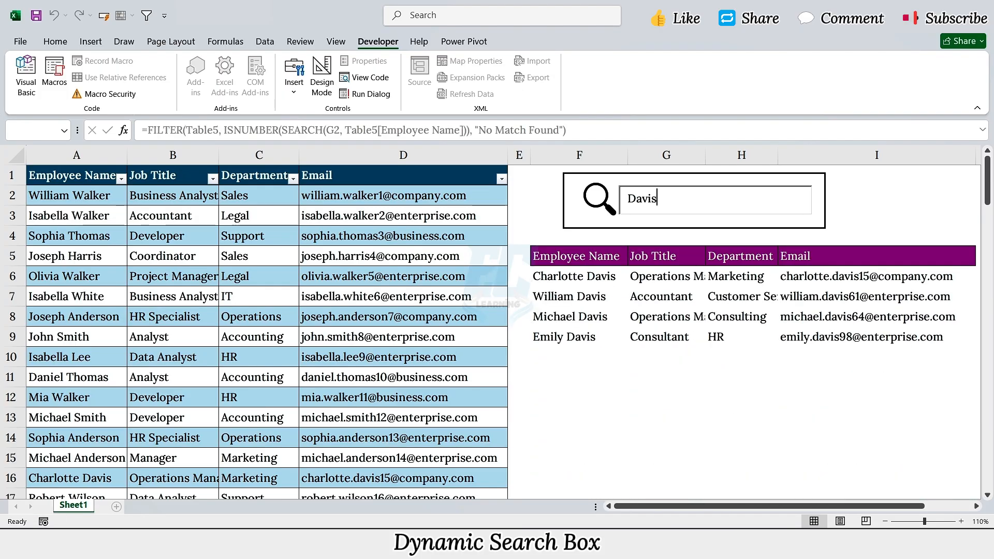